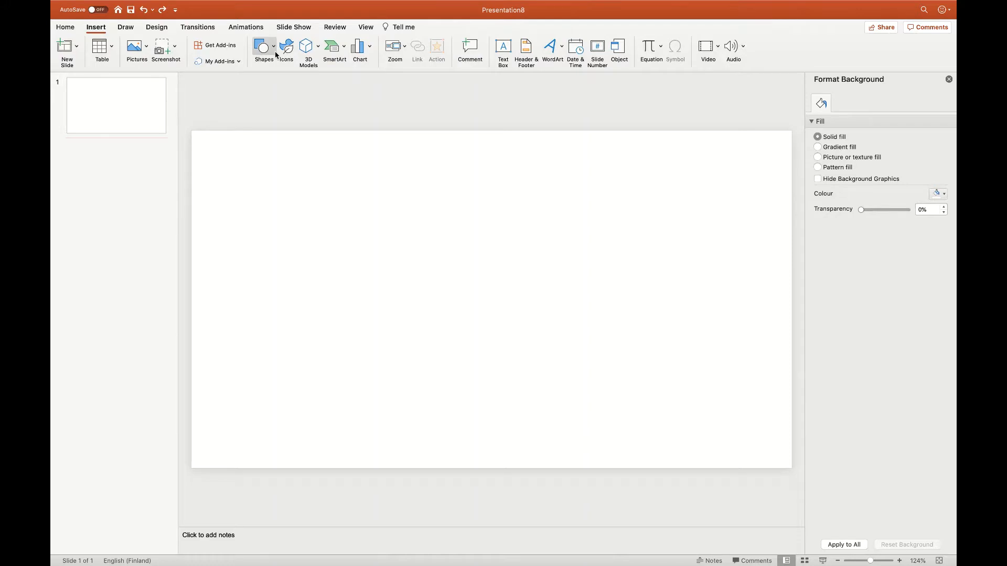
Draw a smiley face about 8.33 cm high and 9.04 cm wide on the blank slide and fill it with standard red
left_click(276, 55)
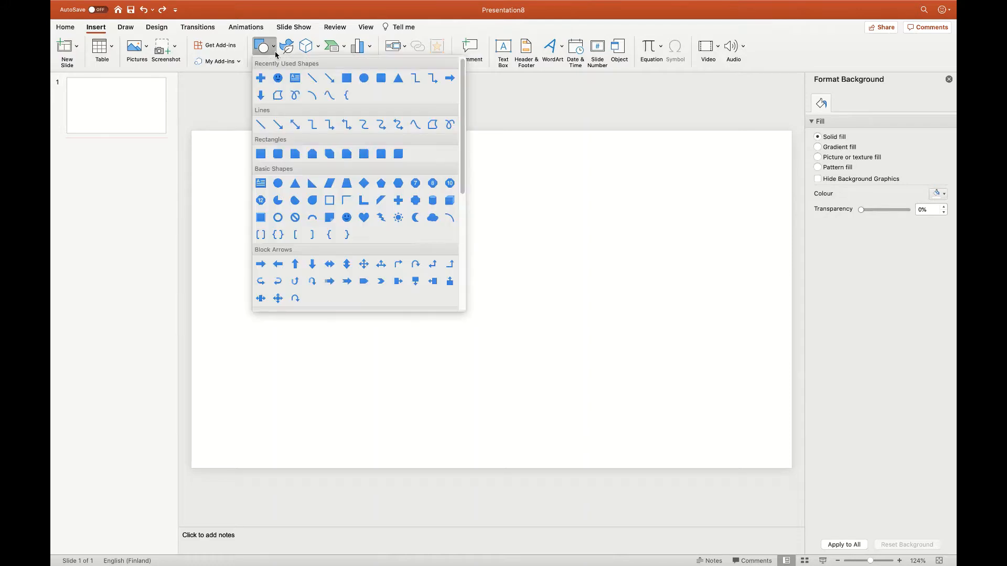
left_click(278, 79)
left_click_drag(271, 183, 431, 330)
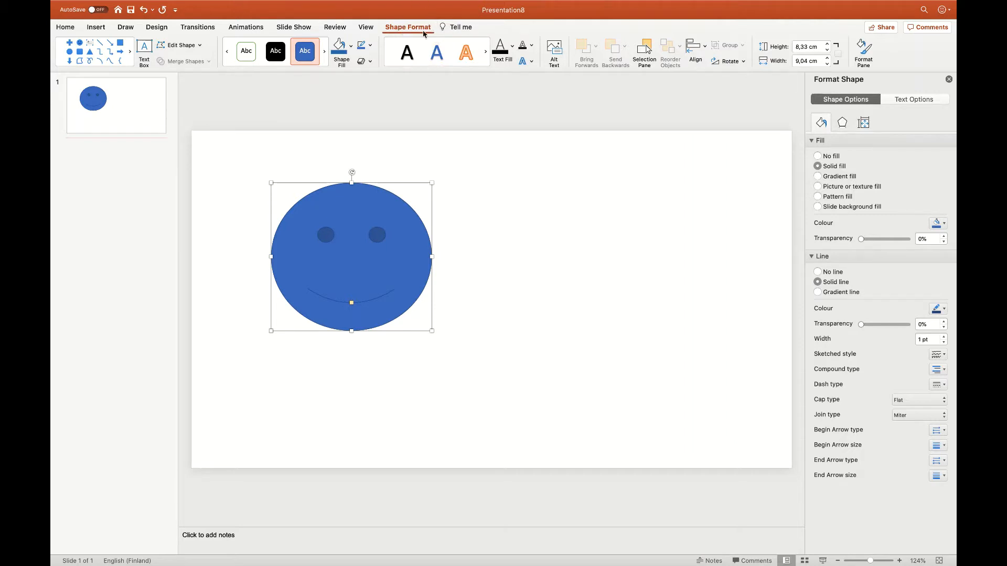
left_click(352, 54)
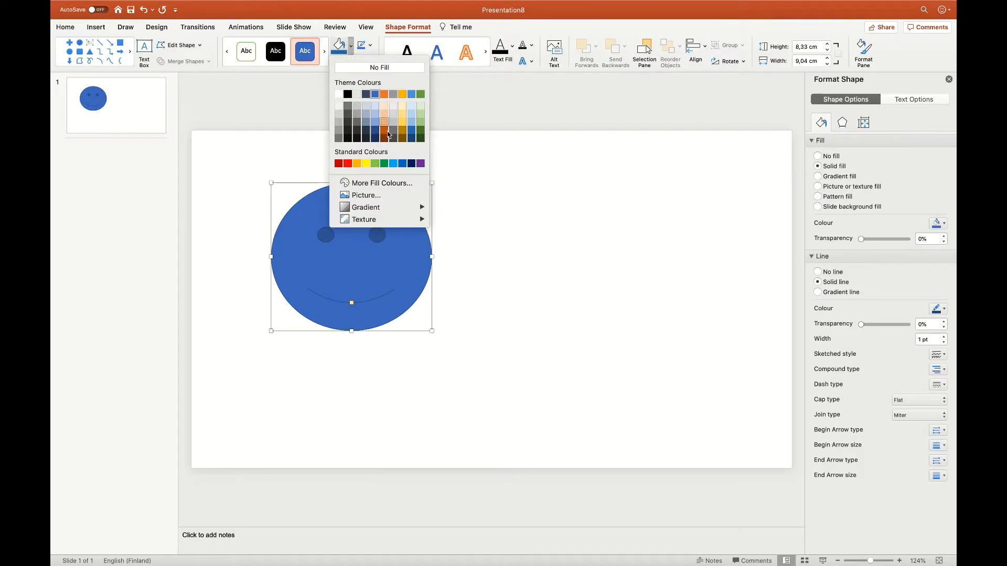
left_click(348, 164)
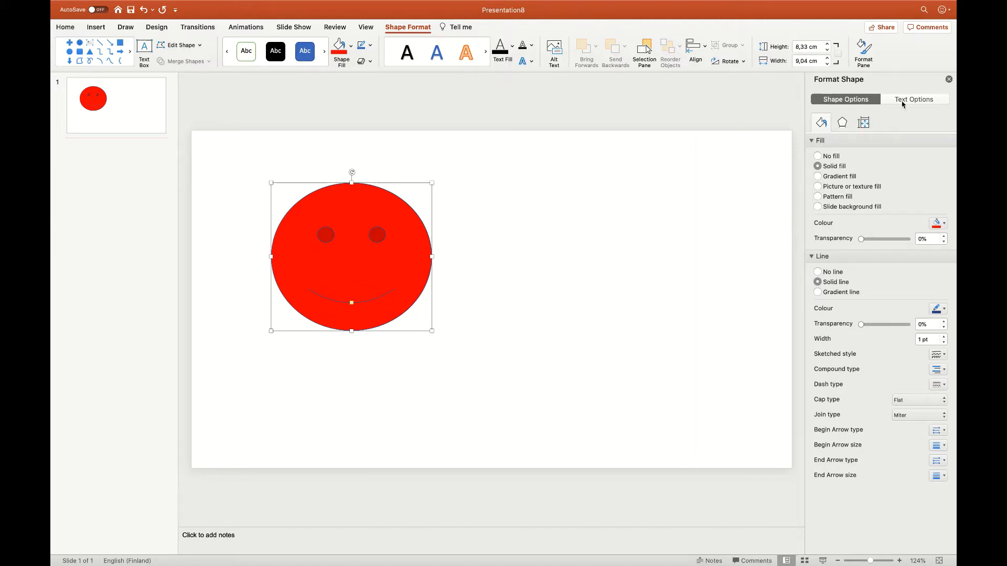
Set the smiley face's fill transparency to 45%
left_click(949, 79)
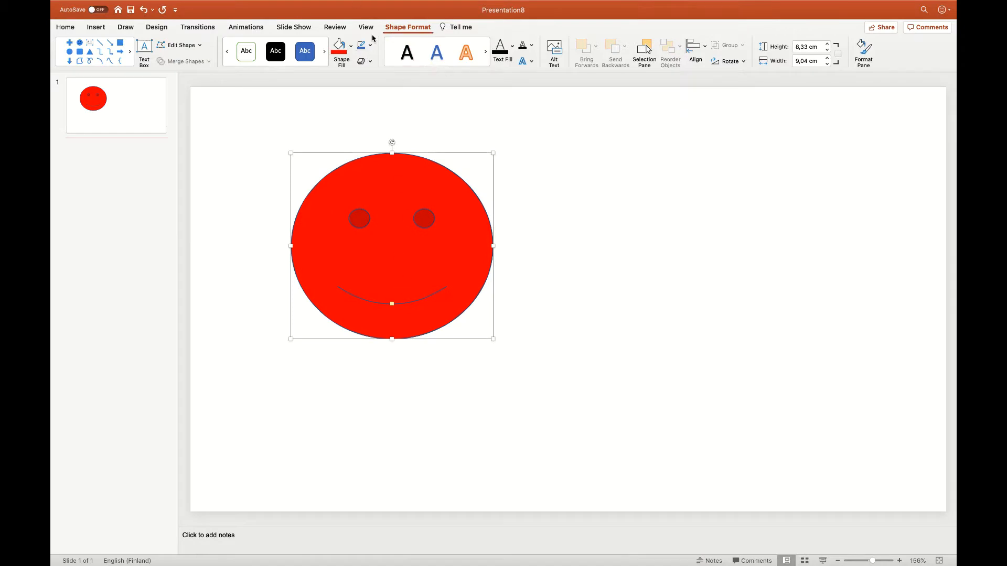
left_click(869, 52)
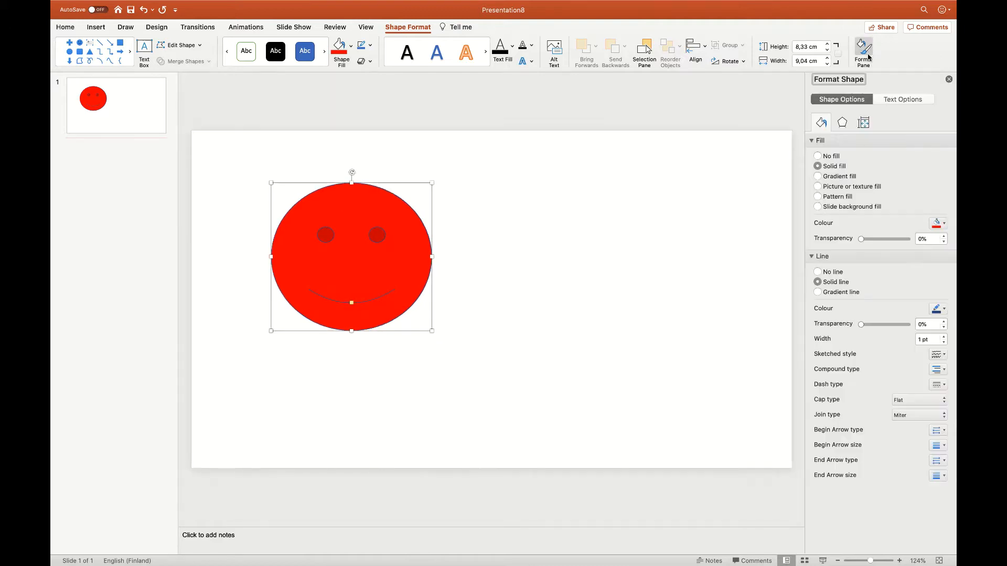
left_click(880, 240)
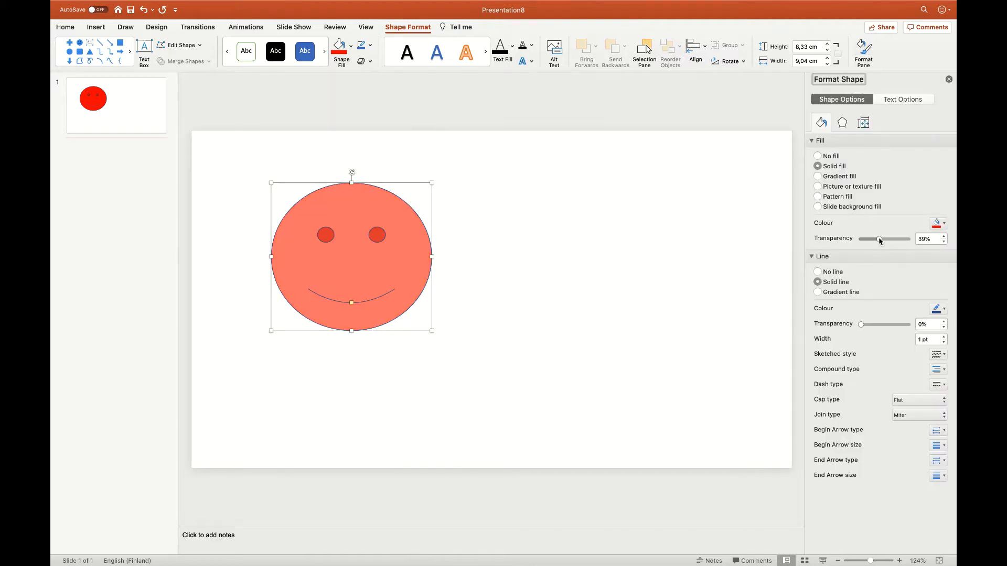
left_click_drag(879, 240, 883, 243)
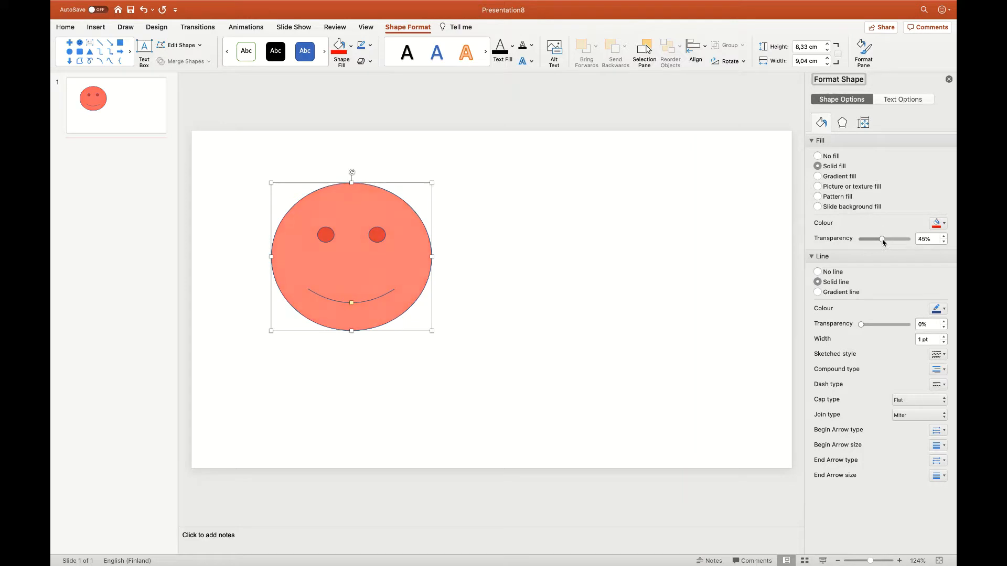
Give the smiley face an 11 pt Divot top bevel and a 6 pt Convex bottom bevel
left_click(842, 123)
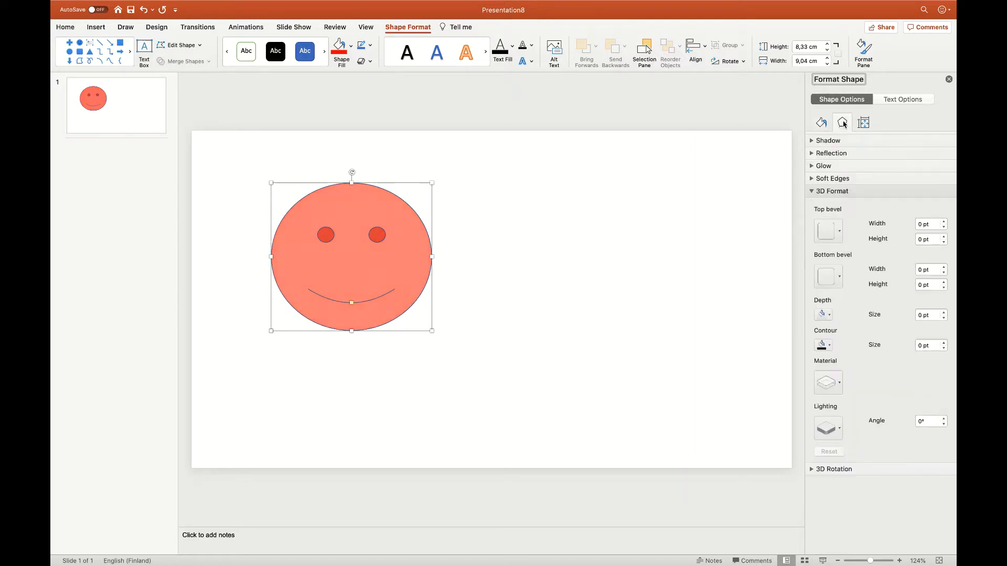
left_click(837, 234)
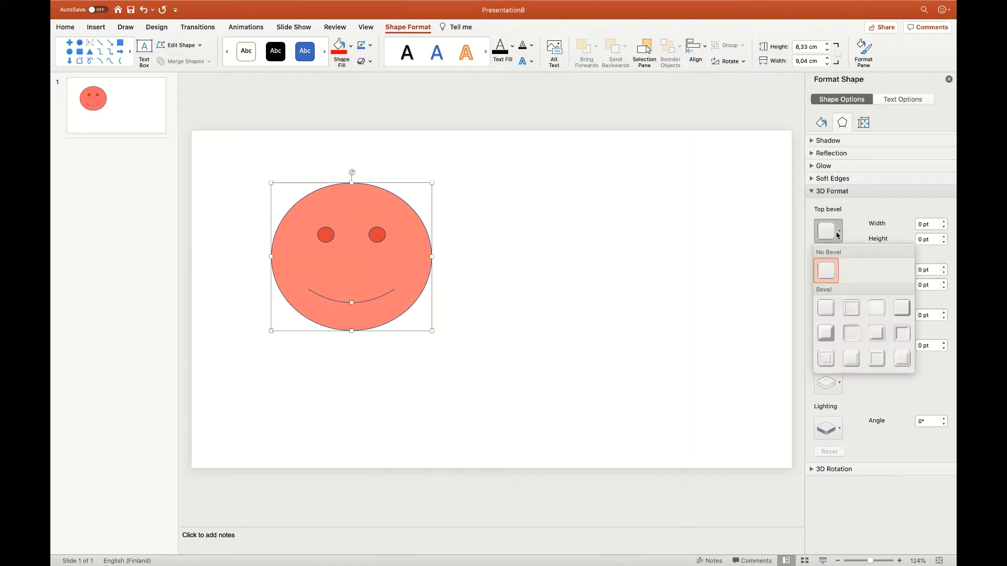
left_click(834, 361)
left_click(830, 277)
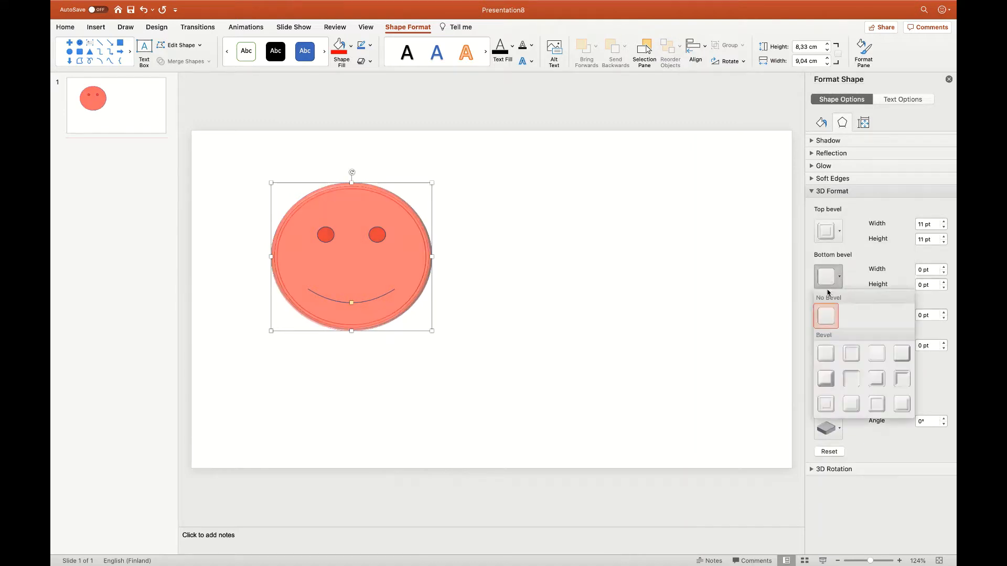
left_click(876, 378)
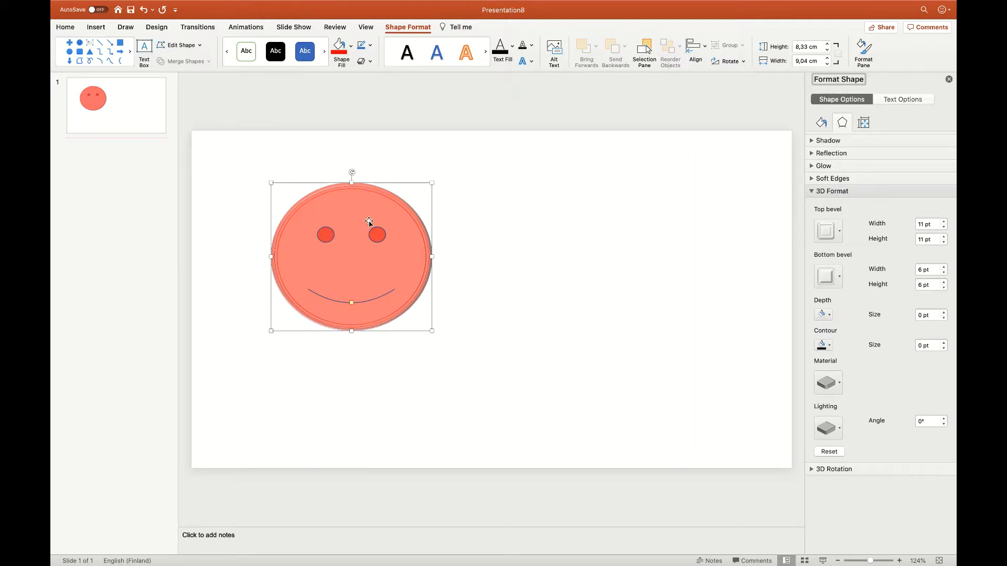
Set the smiley face's formatting as the default shape
left_click(346, 244)
right_click(345, 247)
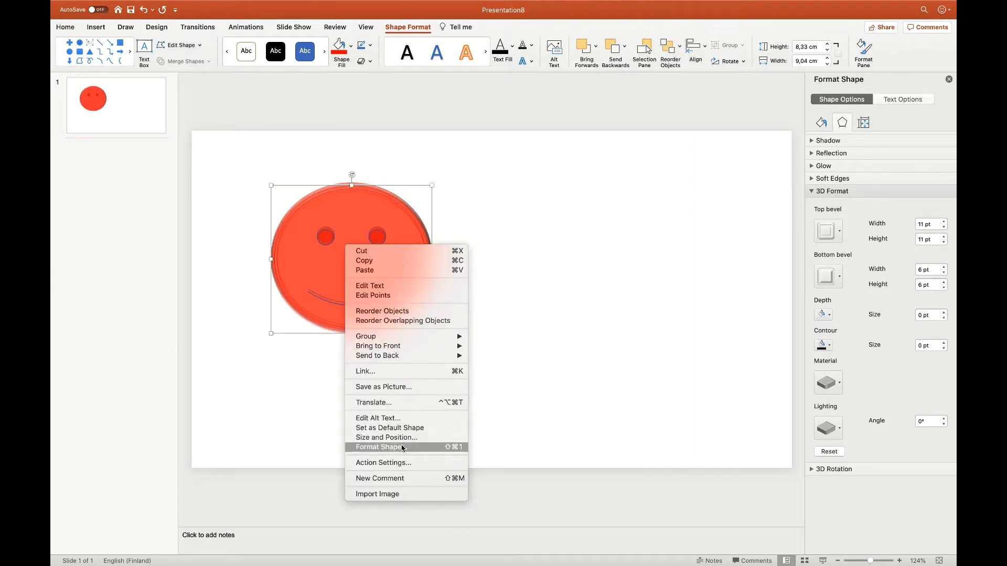
left_click(413, 427)
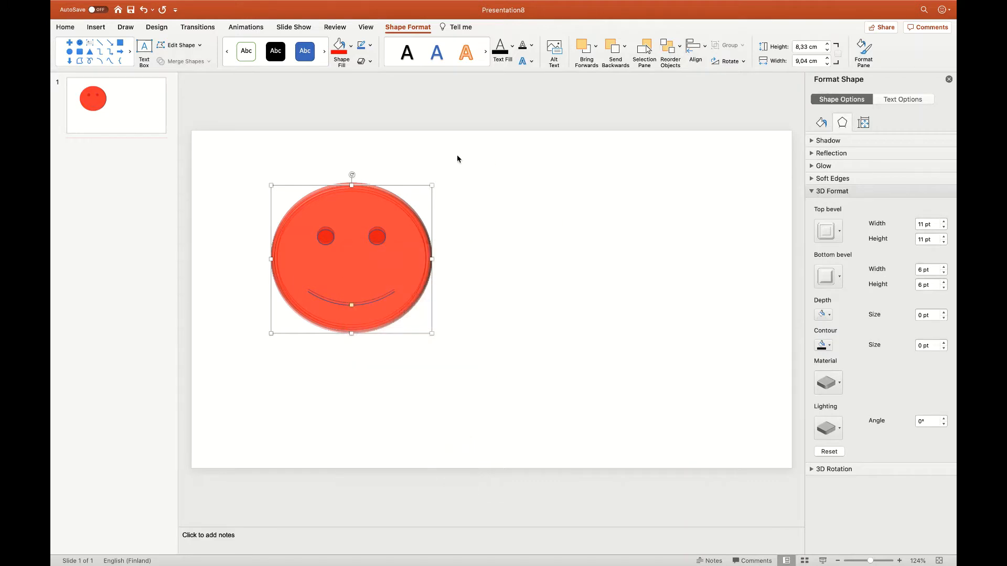
Draw a cross about 7.34 cm high and 8.59 cm wide beside the smiley face and fill it with a darker theme blue
left_click(69, 52)
left_click_drag(528, 211, 681, 343)
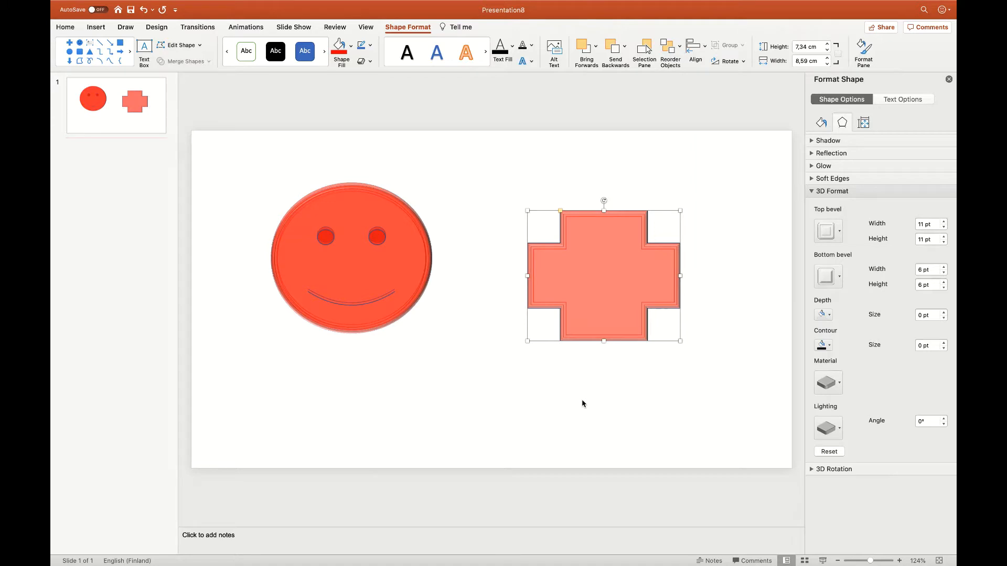
left_click(350, 51)
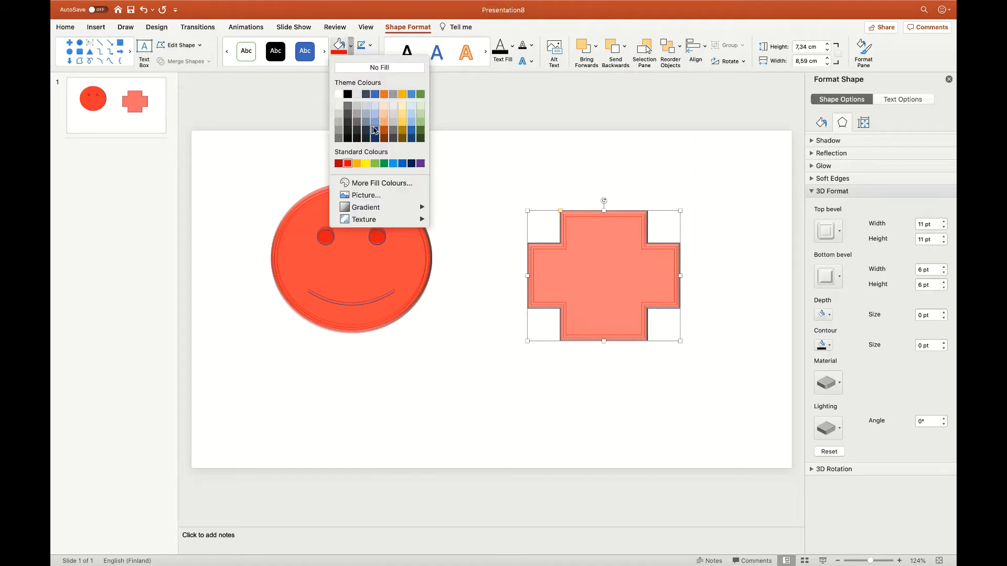
left_click(375, 132)
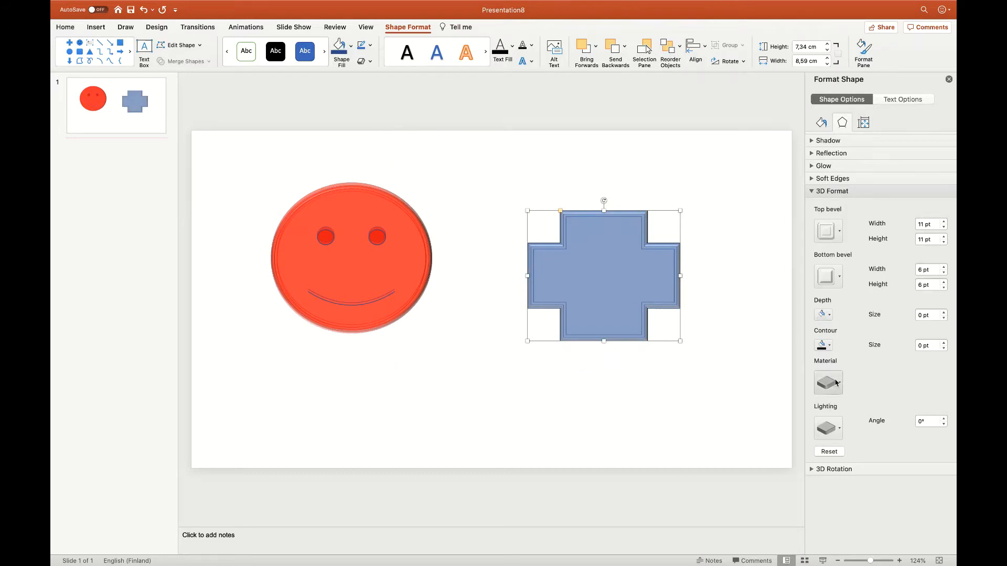
Change the cross's bottom bevel to the 6 pt Angle style and its top bevel to Cool Slant, 13 pt wide and 6 pt high
left_click(837, 278)
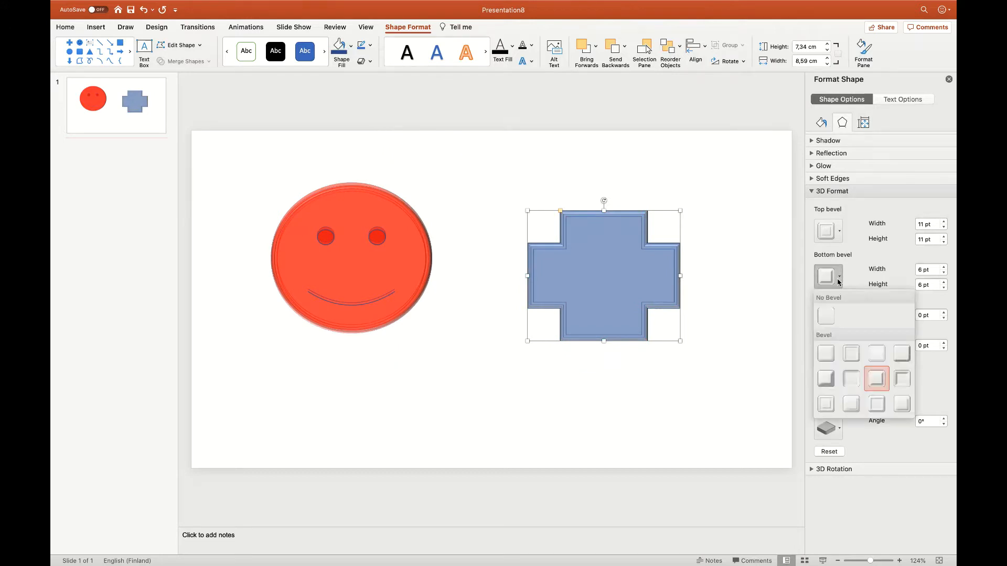
left_click(826, 379)
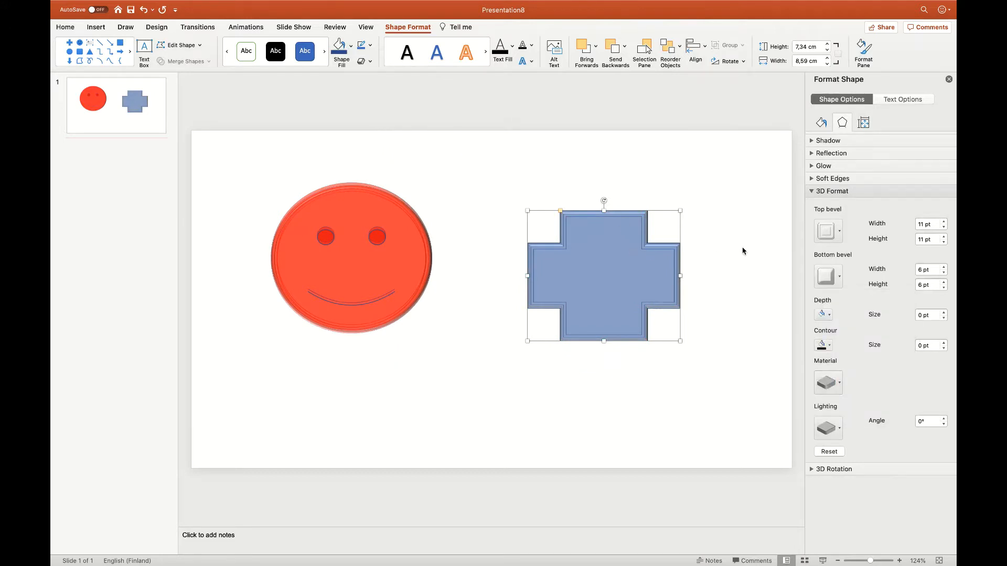
left_click(830, 234)
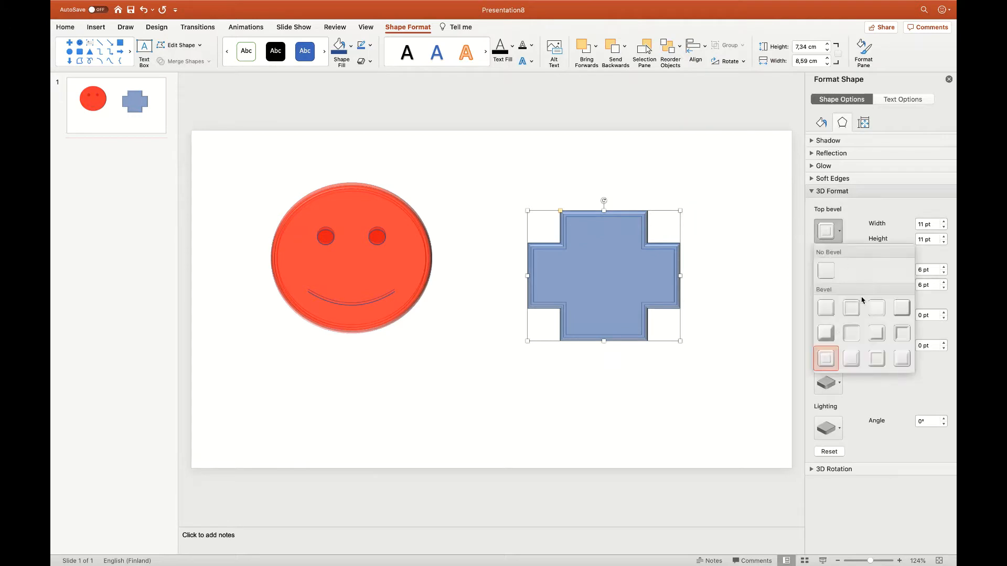
left_click(901, 308)
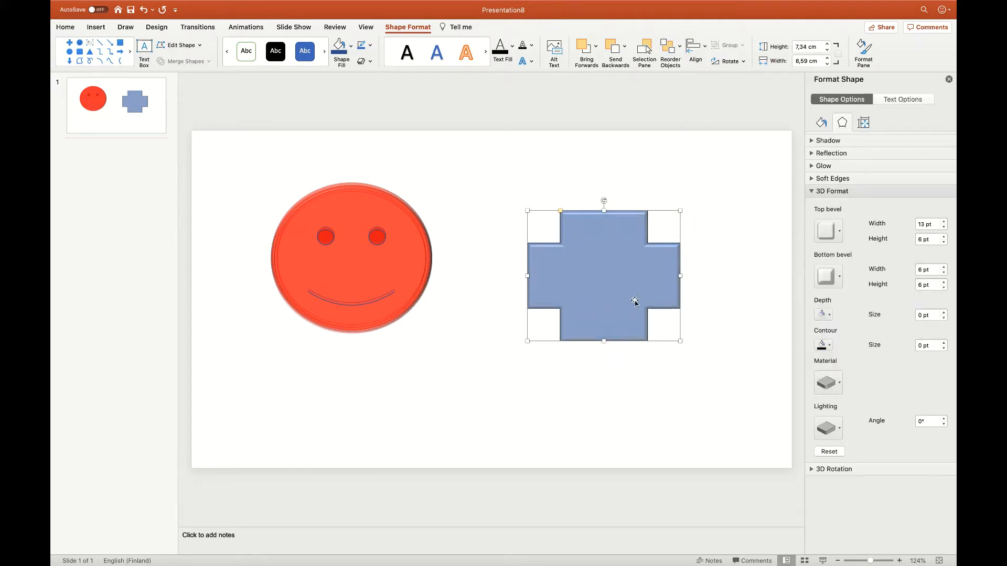
Set the blue cross as the default shape and draw a right block arrow below the smiley face with that formatting
right_click(591, 264)
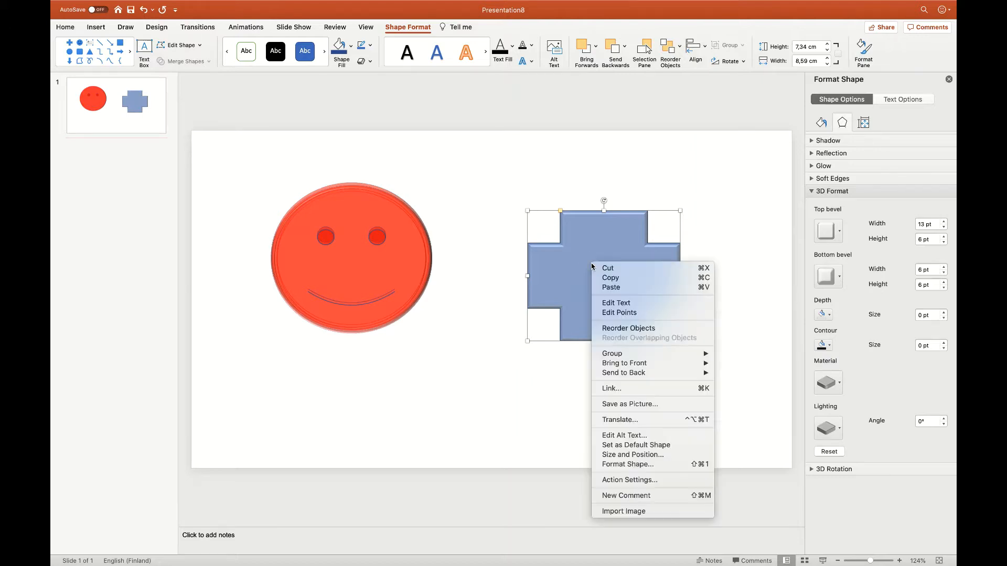
left_click(659, 446)
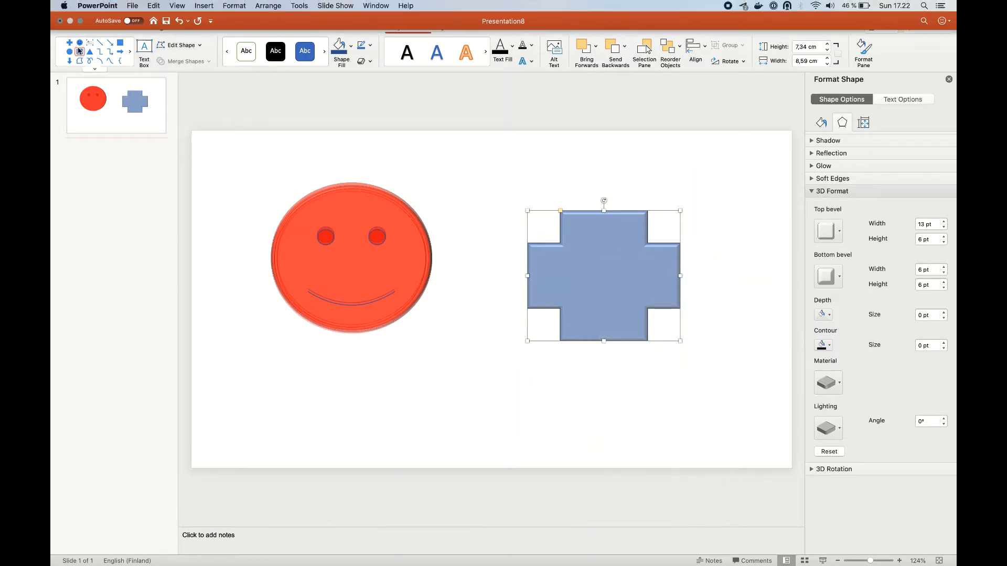
left_click(120, 52)
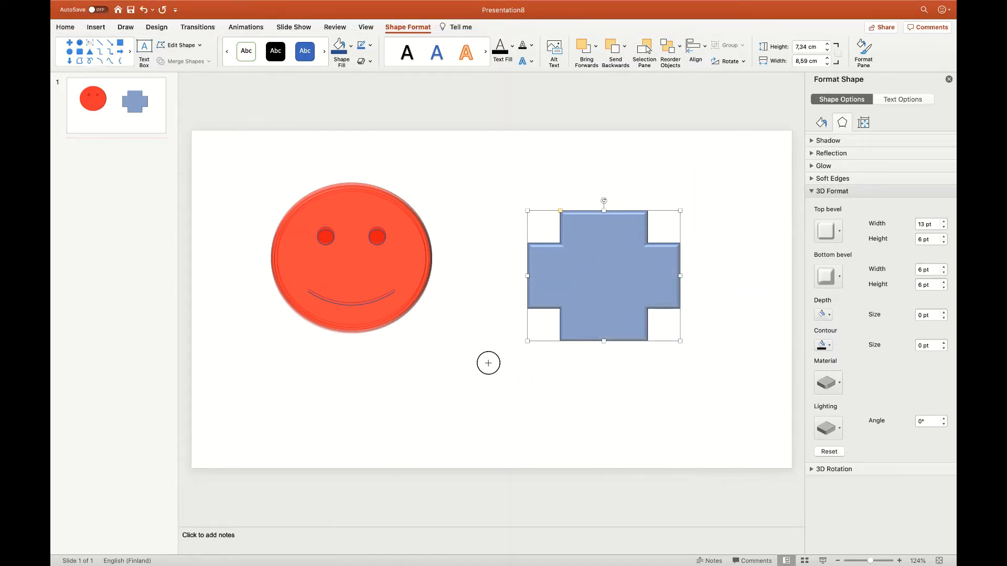
left_click_drag(488, 362, 298, 444)
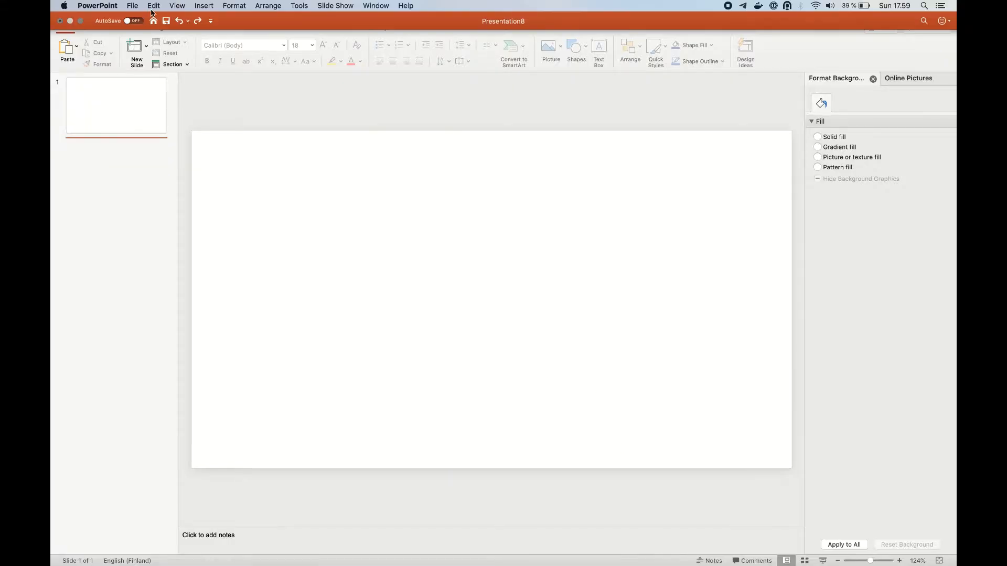
Insert the Creative Commons online picture of two tiger cubs from the Animals results, leaving the bear picture out
left_click(95, 26)
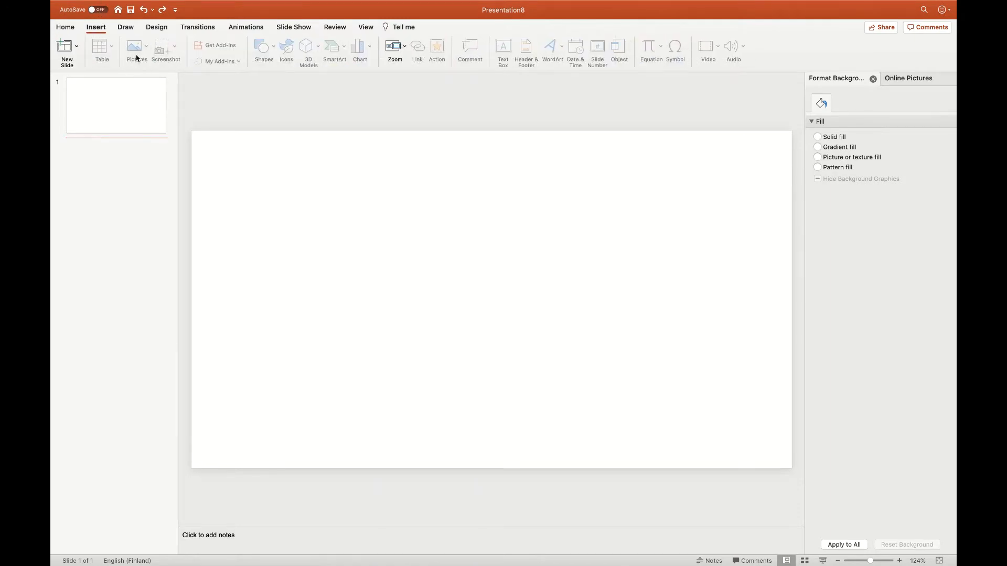
left_click(297, 226)
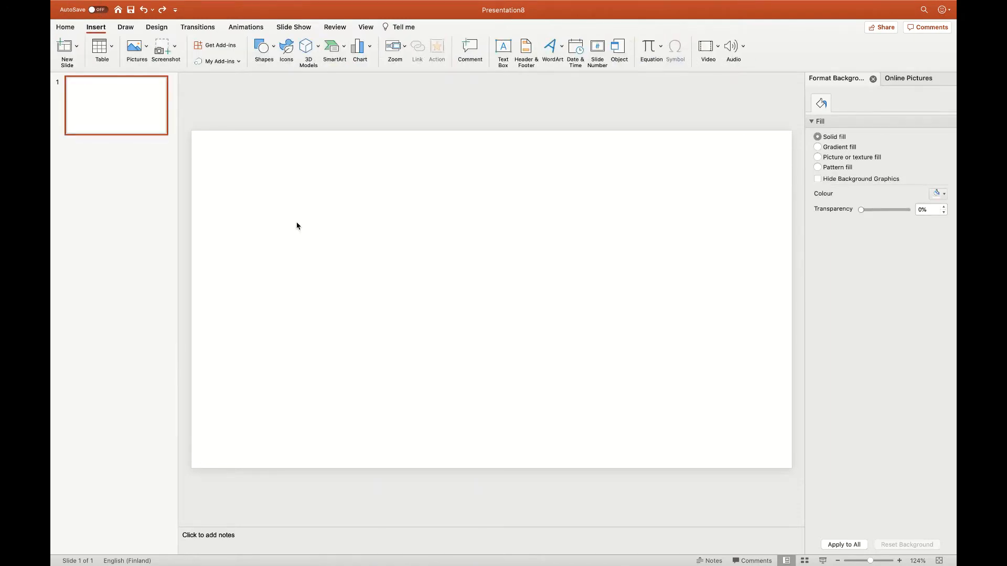
left_click(147, 49)
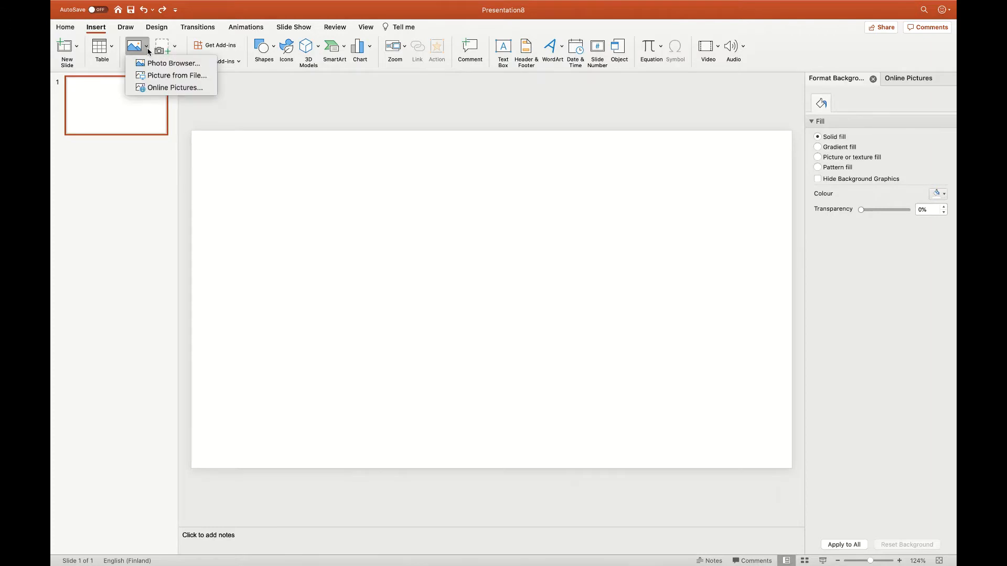
left_click(163, 90)
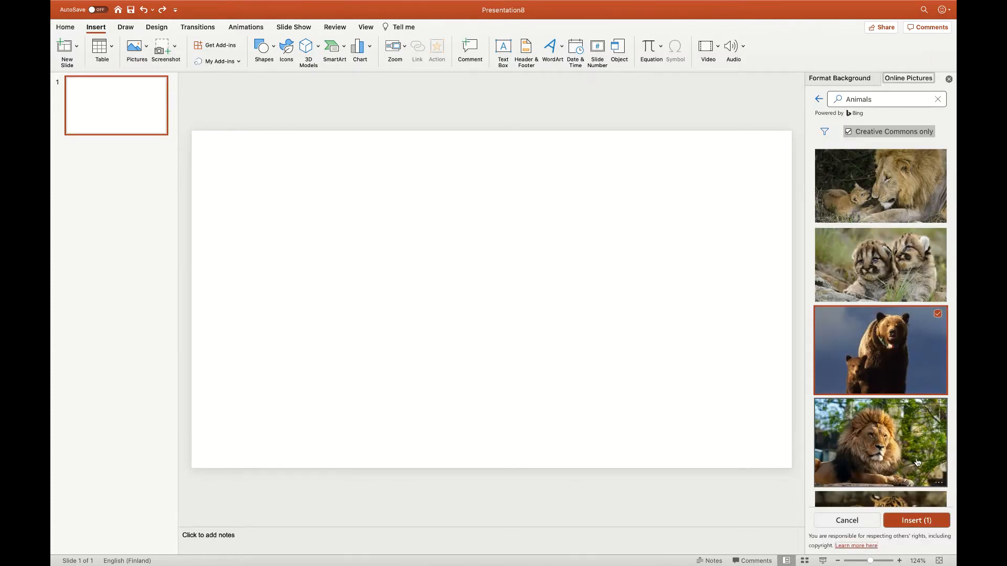
left_click(897, 501)
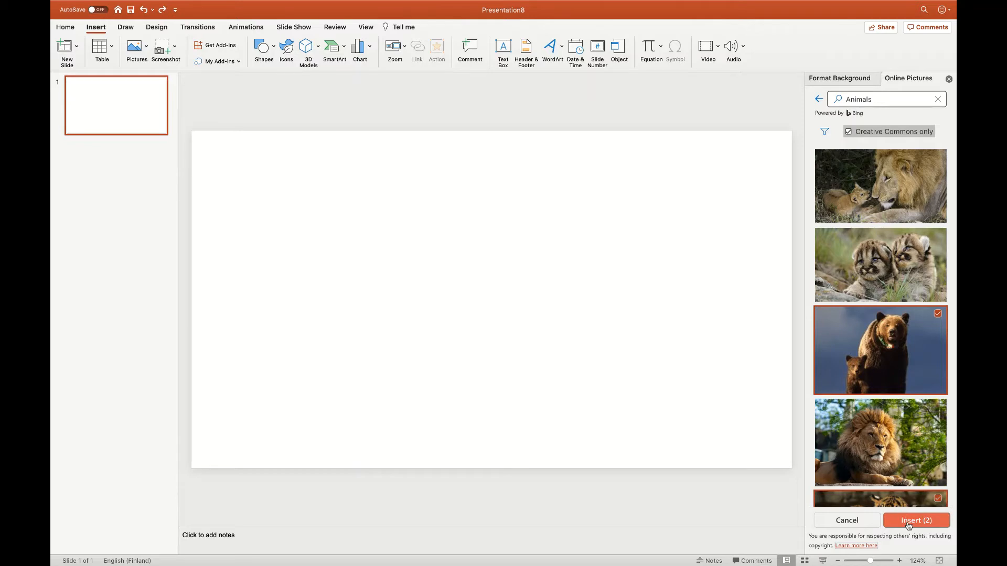
left_click(937, 315)
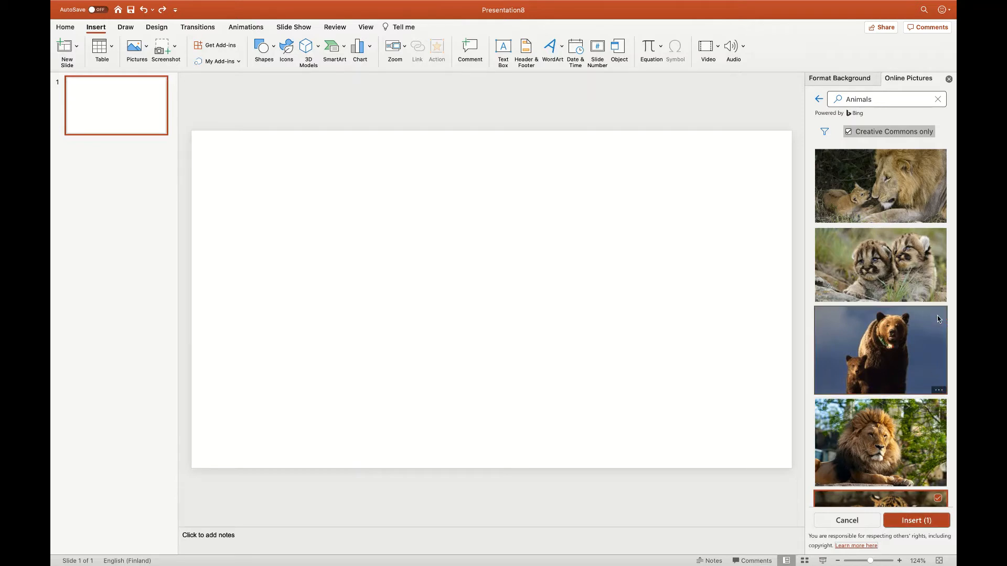
left_click(918, 521)
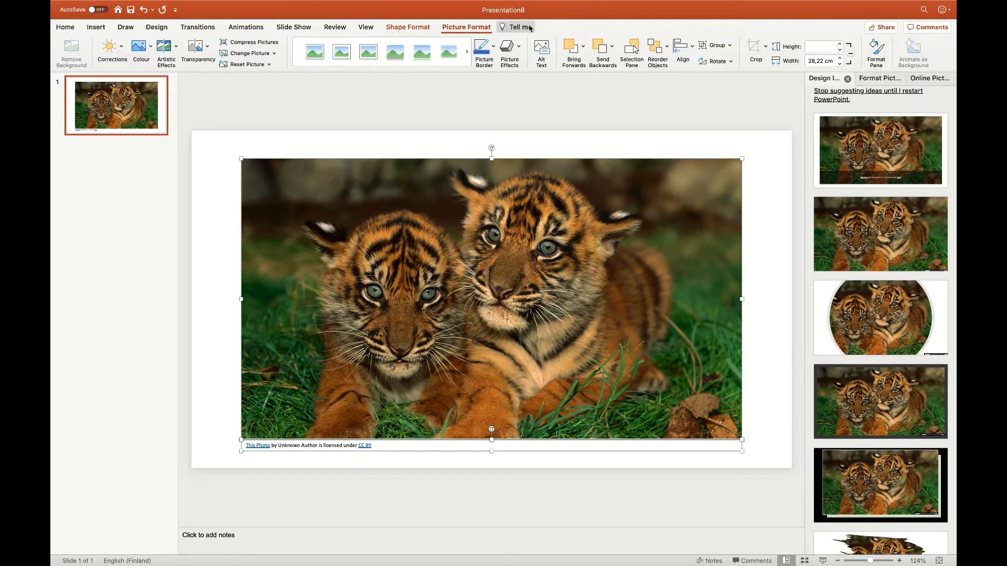
Set the tiger picture's brightness to 18% in its picture corrections
left_click(873, 61)
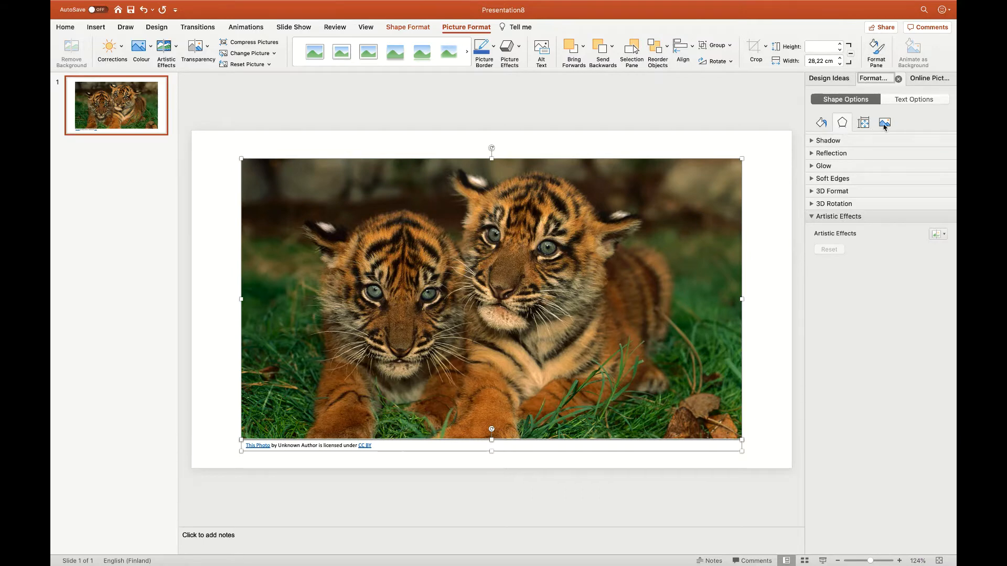
left_click(884, 124)
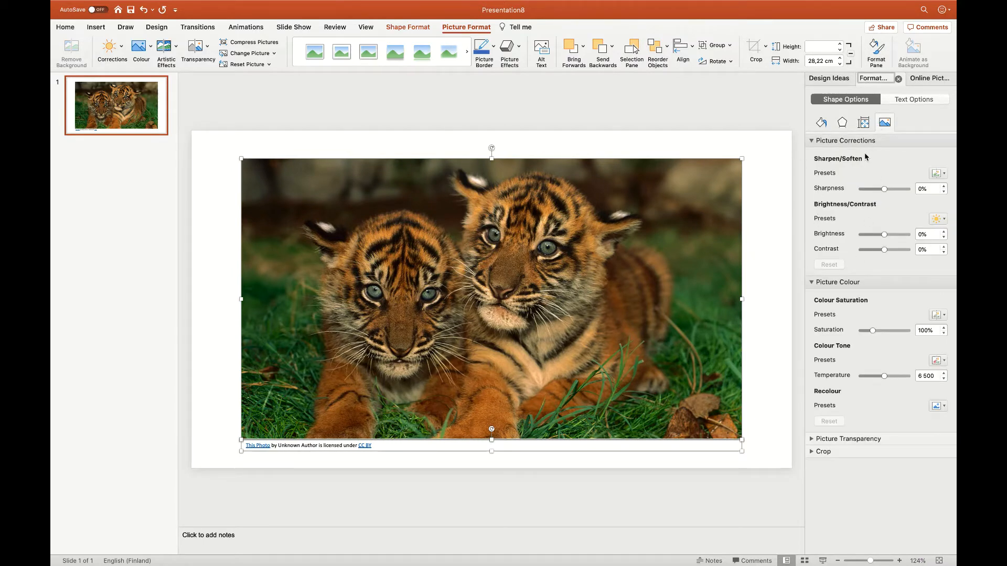
left_click_drag(883, 235, 888, 235)
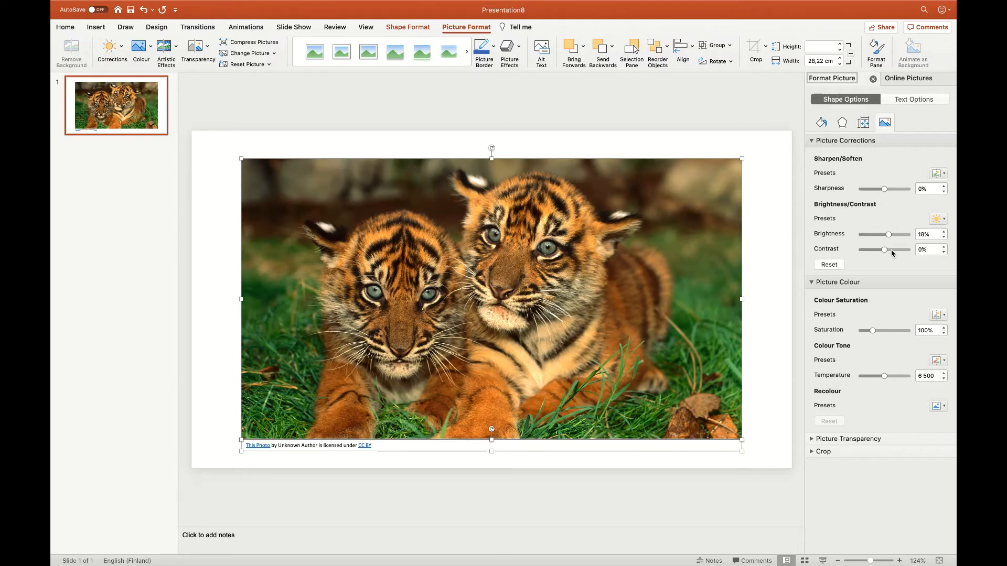
Set the tiger picture's contrast to 28% and recolour the picture in greyscale
left_click(892, 249)
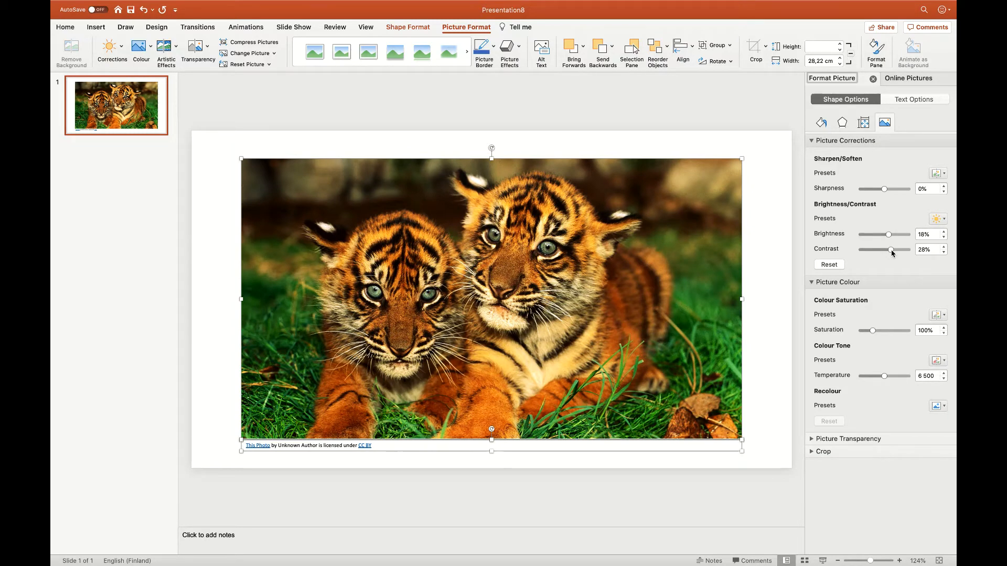
left_click(947, 410)
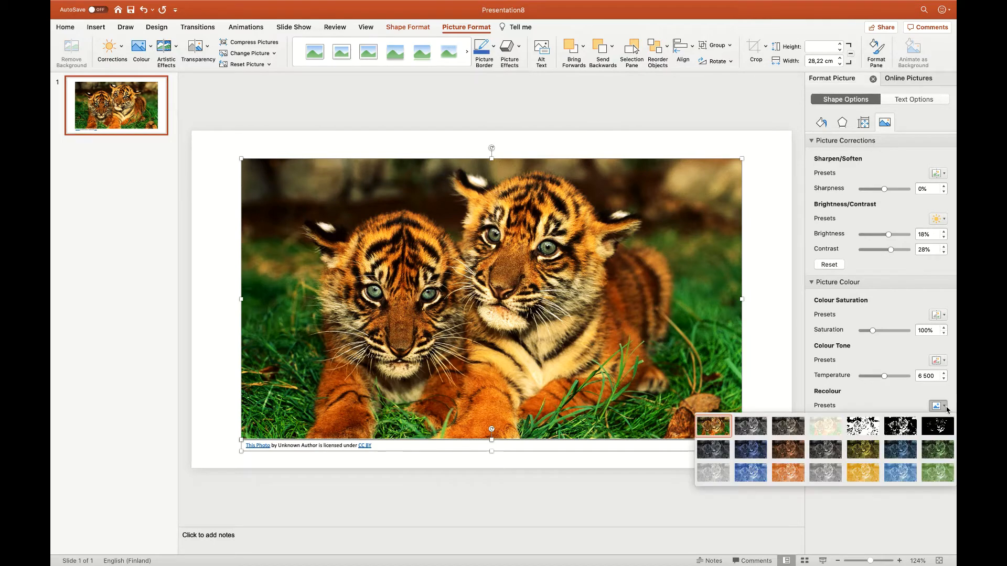
left_click(755, 428)
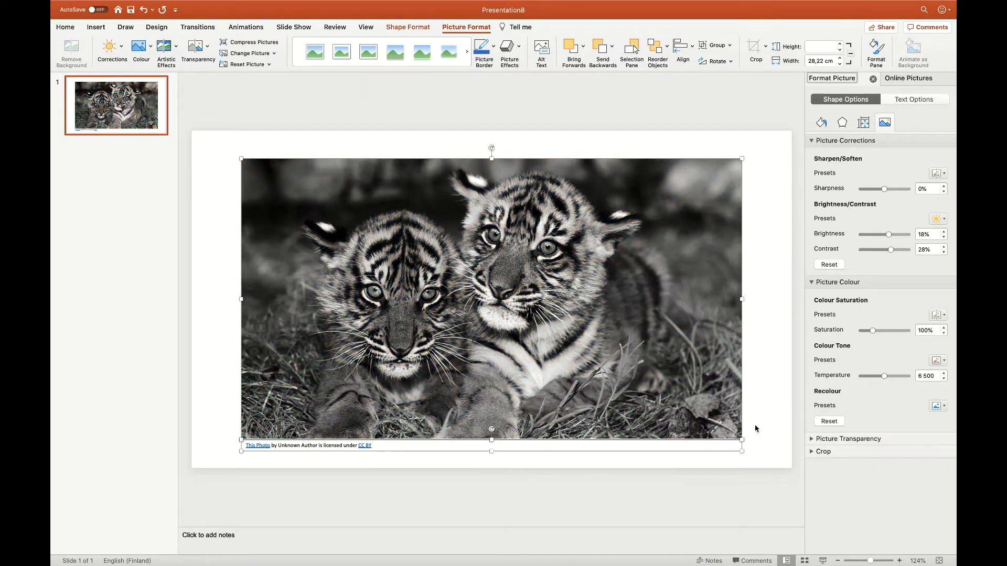
Recolour the tiger picture with a stark black-and-white preset and replace that with the pale washed-out colour preset
left_click(943, 406)
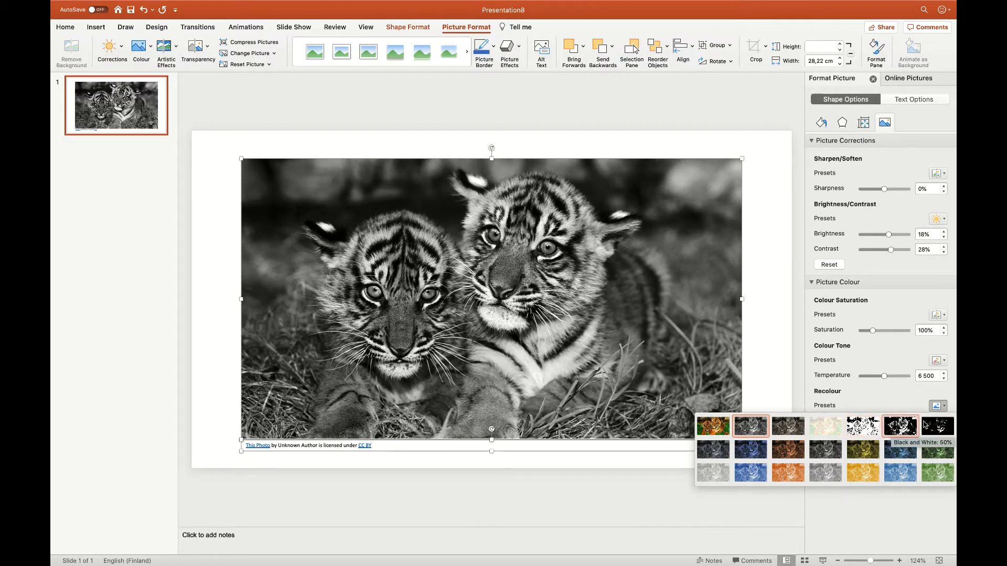
left_click(858, 432)
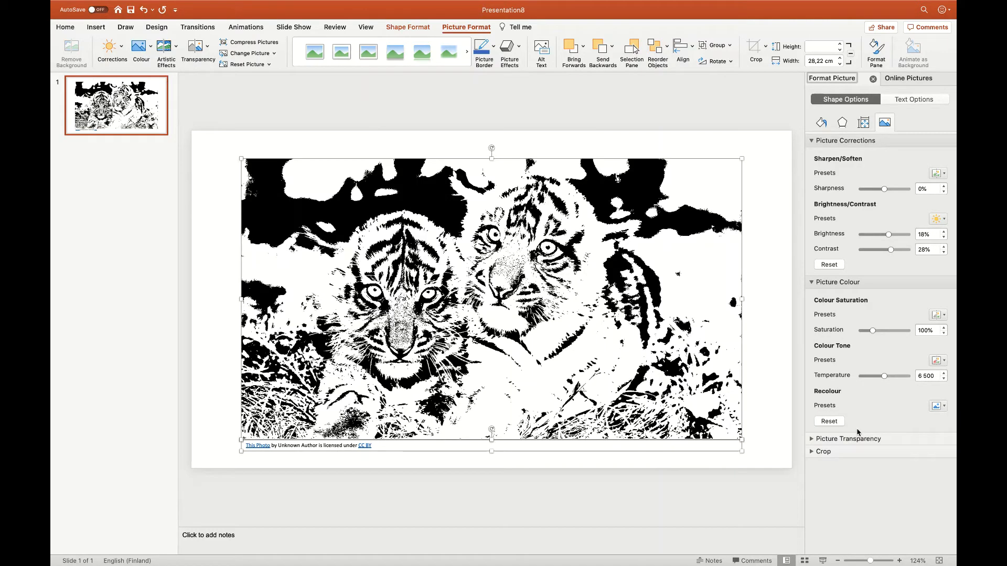
left_click(944, 408)
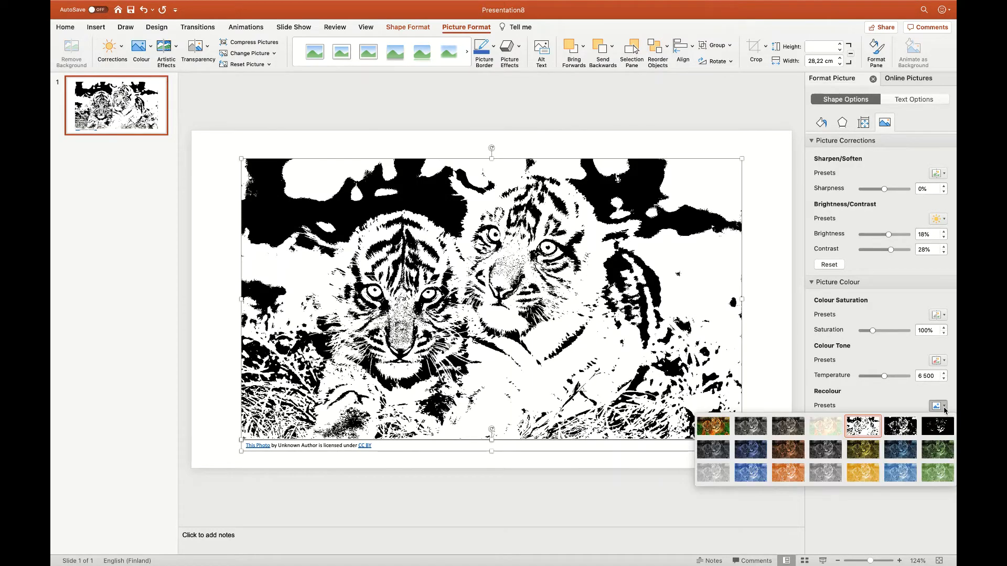
left_click(826, 435)
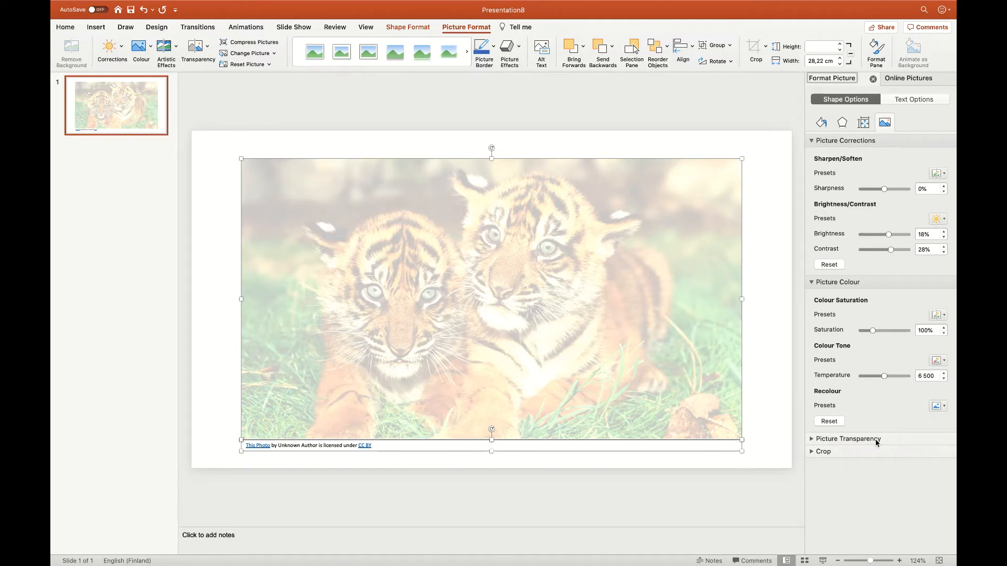
Reset the tiger picture's brightness, contrast and recolouring to the original look and deselect the picture
left_click(828, 264)
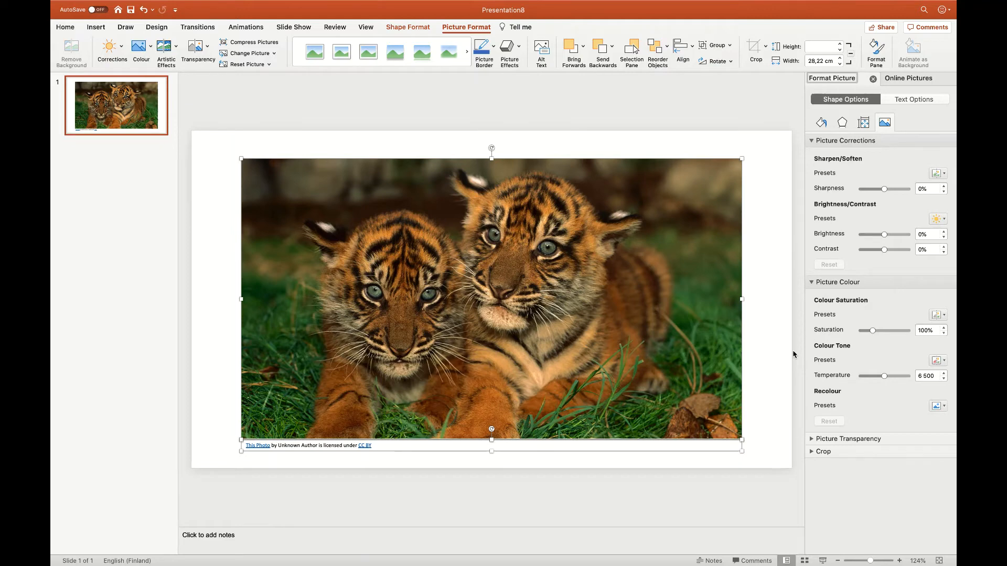
left_click(769, 302)
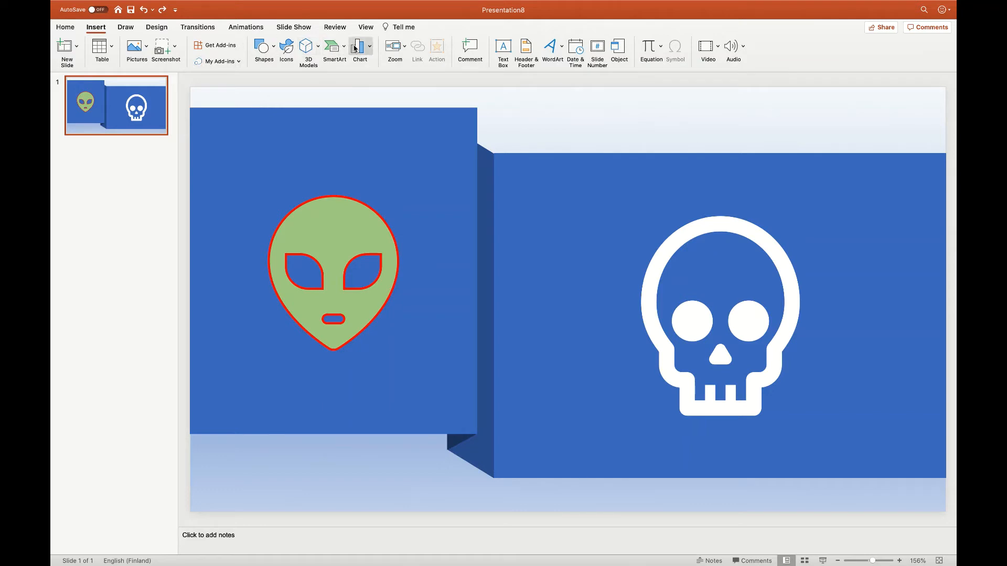
Show the guides with the ruler hidden, and move the horizontal guide up near the top of the alien's eyes
left_click(366, 28)
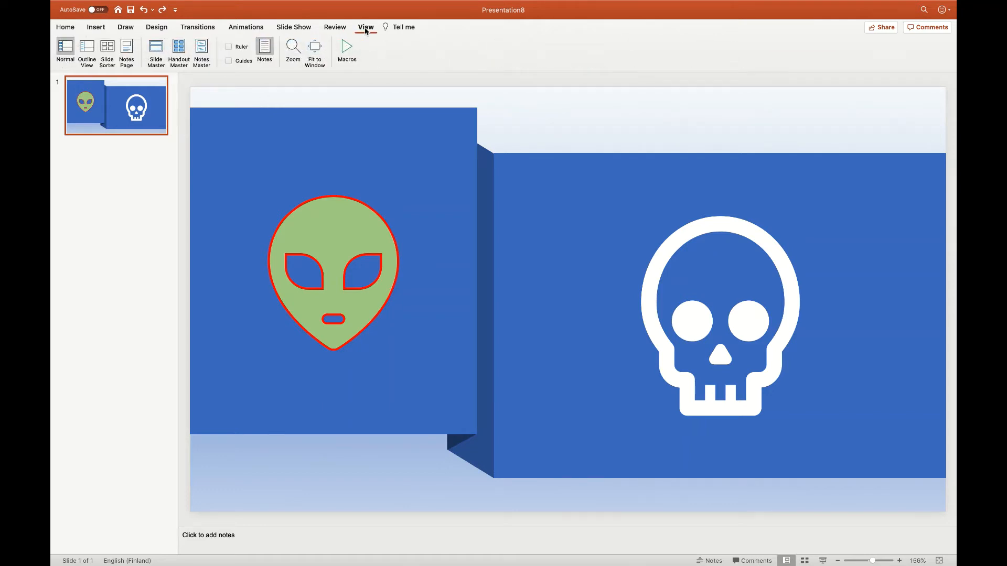
left_click(231, 48)
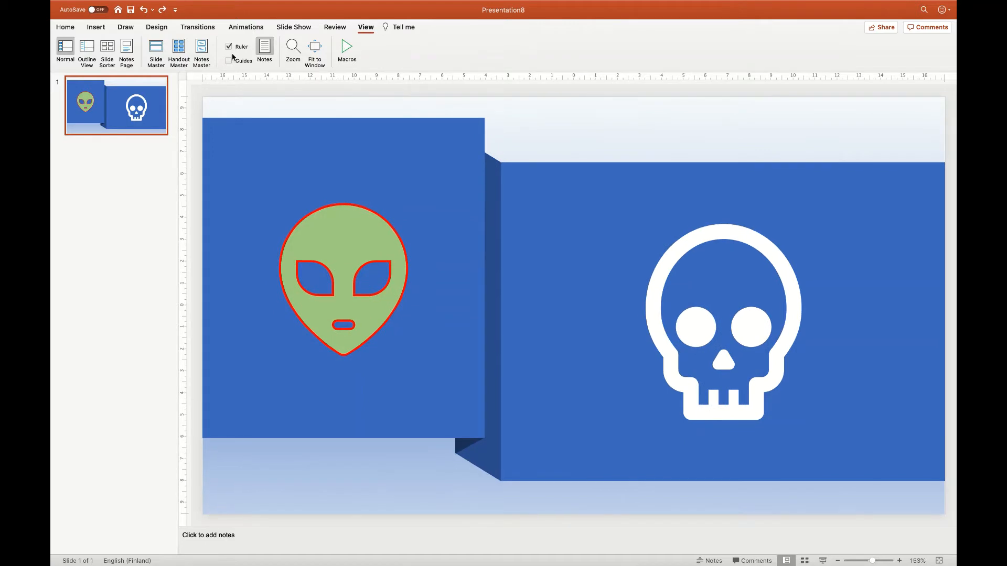
left_click(231, 61)
left_click(231, 48)
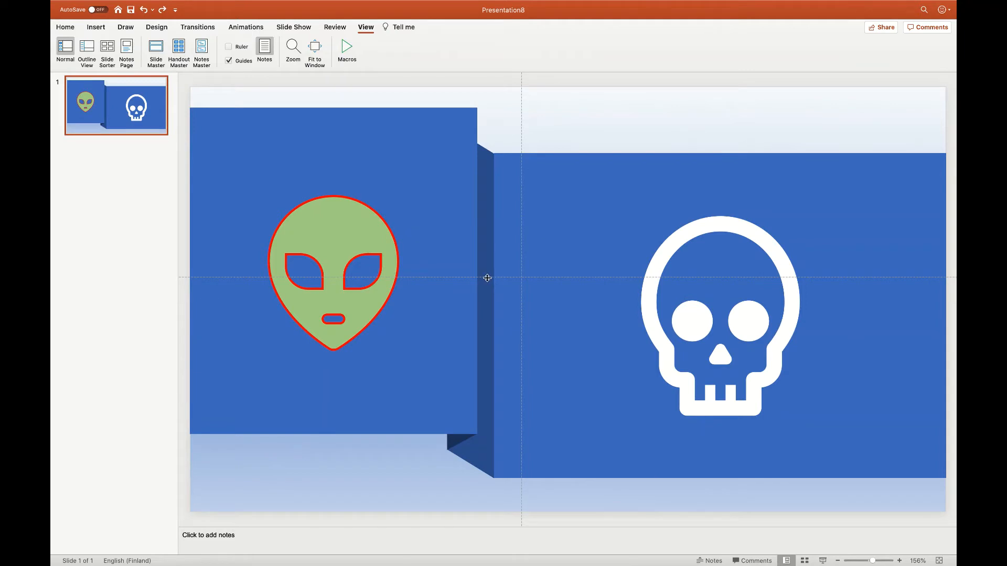
left_click_drag(482, 276, 469, 257)
Set the alien graphic's horizontal position to -15,6 cm from the centre
left_click(349, 217)
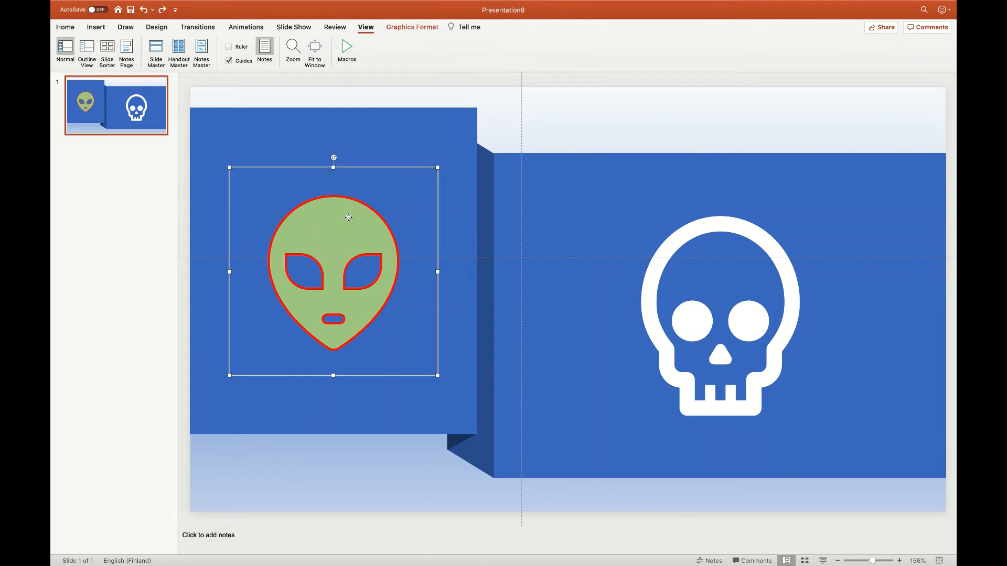
left_click(423, 27)
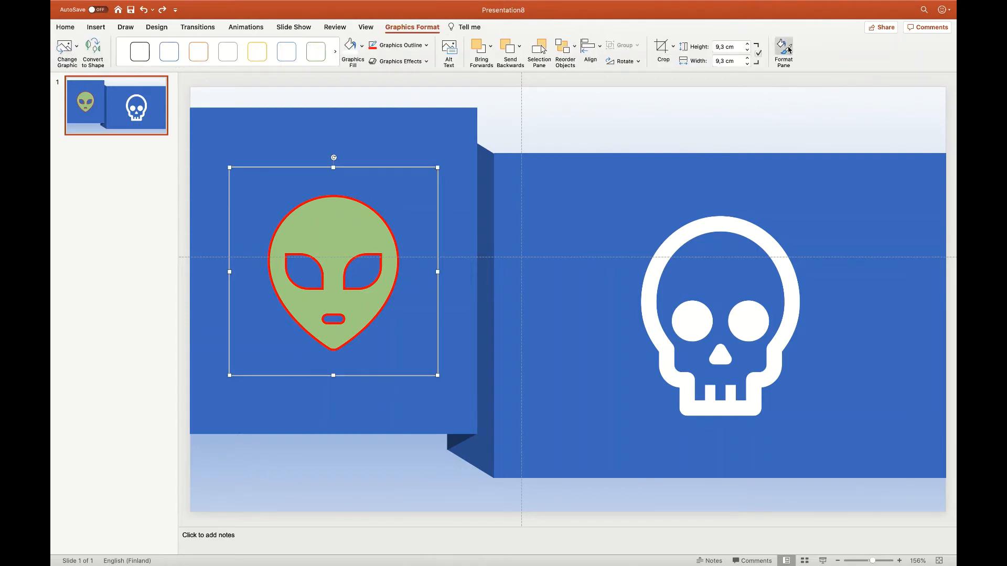
left_click(785, 50)
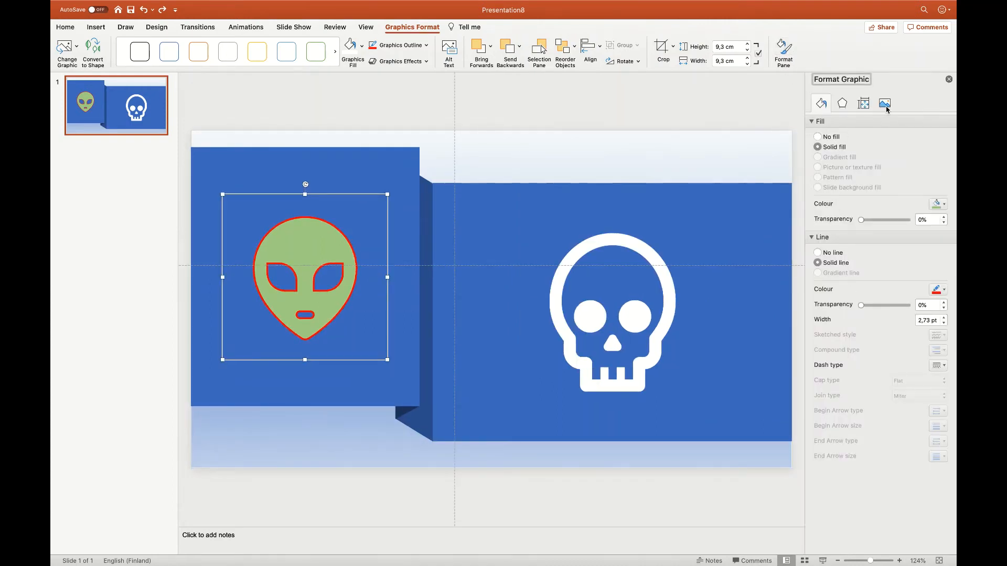
left_click(864, 104)
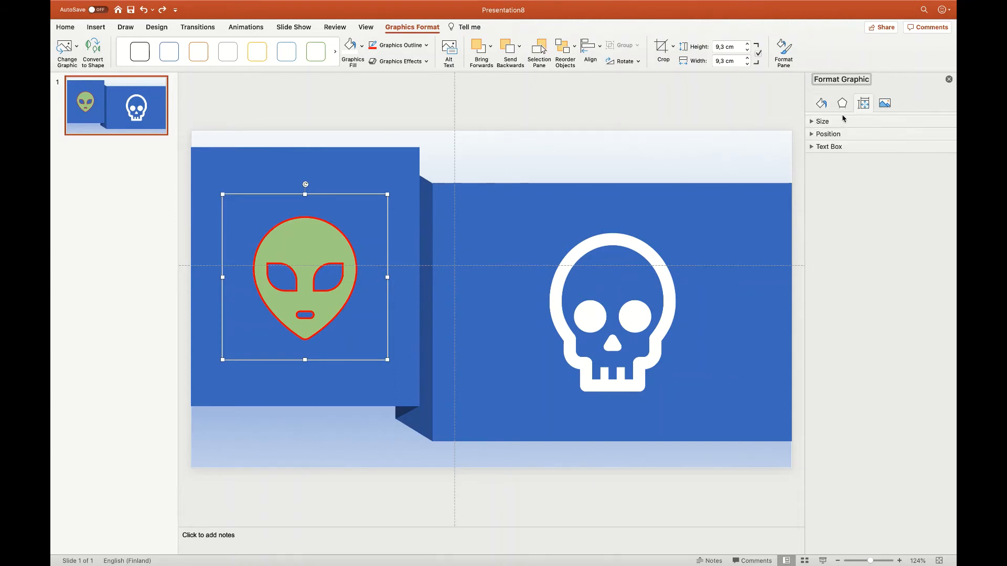
left_click(828, 134)
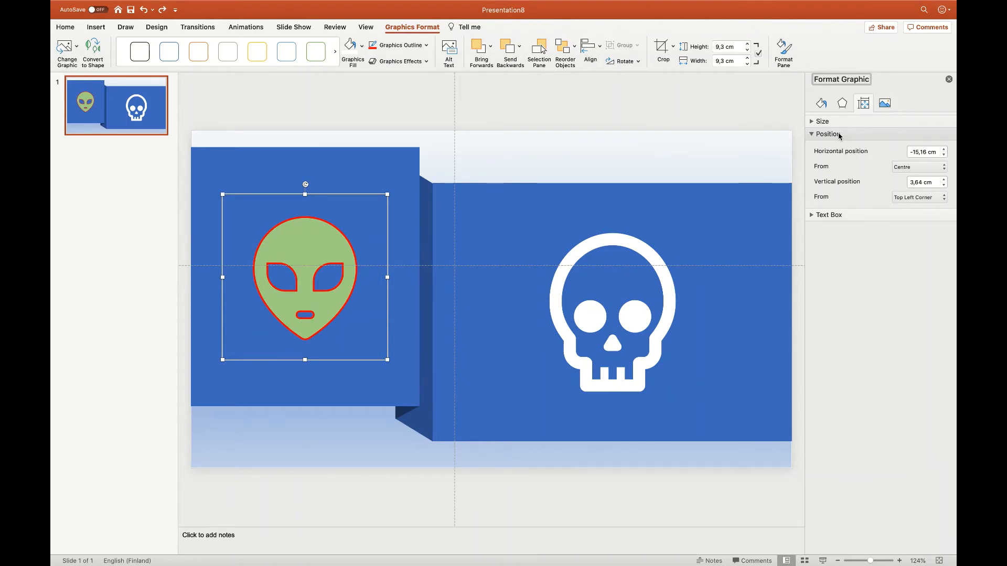
left_click(943, 154)
left_click(943, 154)
left_click(944, 154)
left_click(943, 154)
left_click(944, 154)
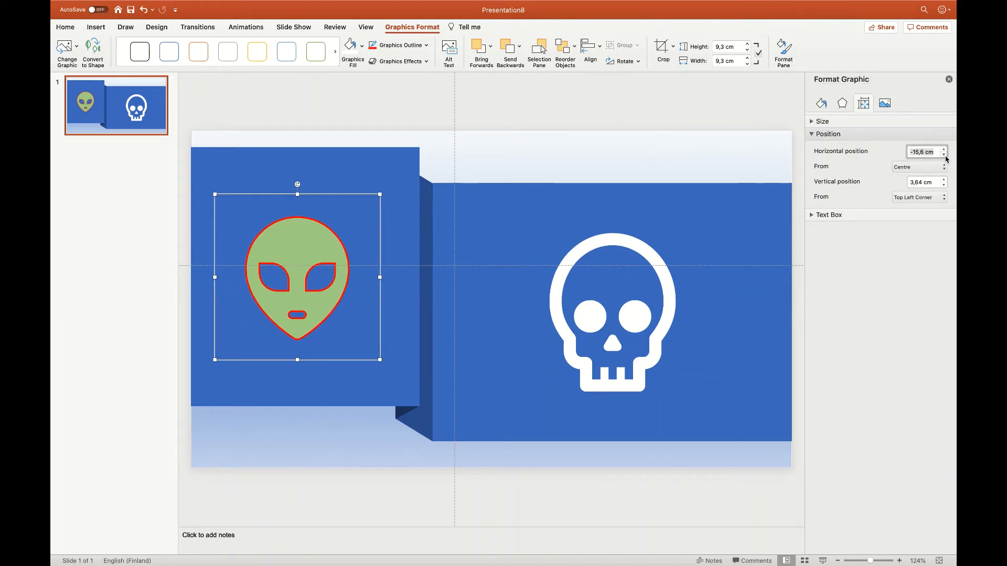